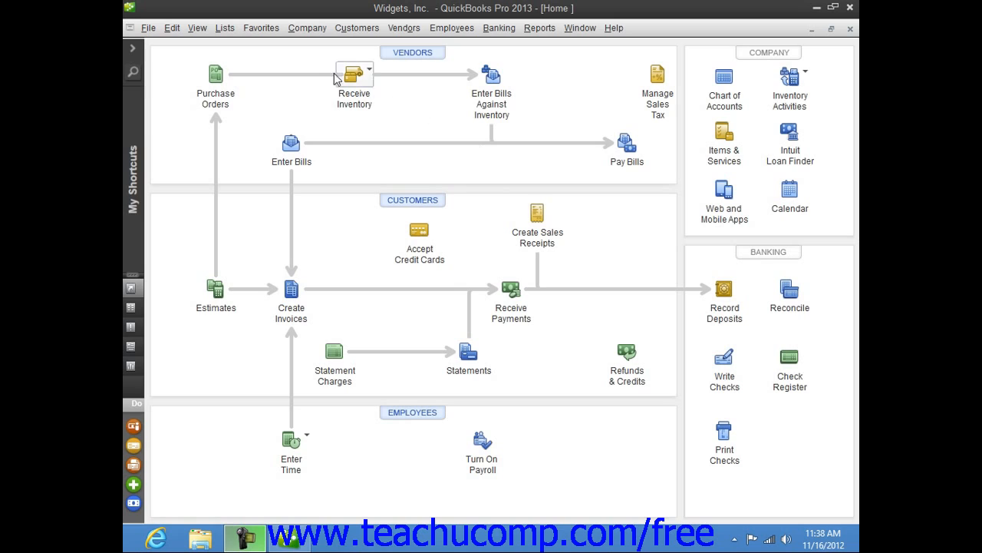
Create a new price level in the Price Level List and name it "Commercial Contract".
{"action": "left_click", "coordinate": [225, 30]}
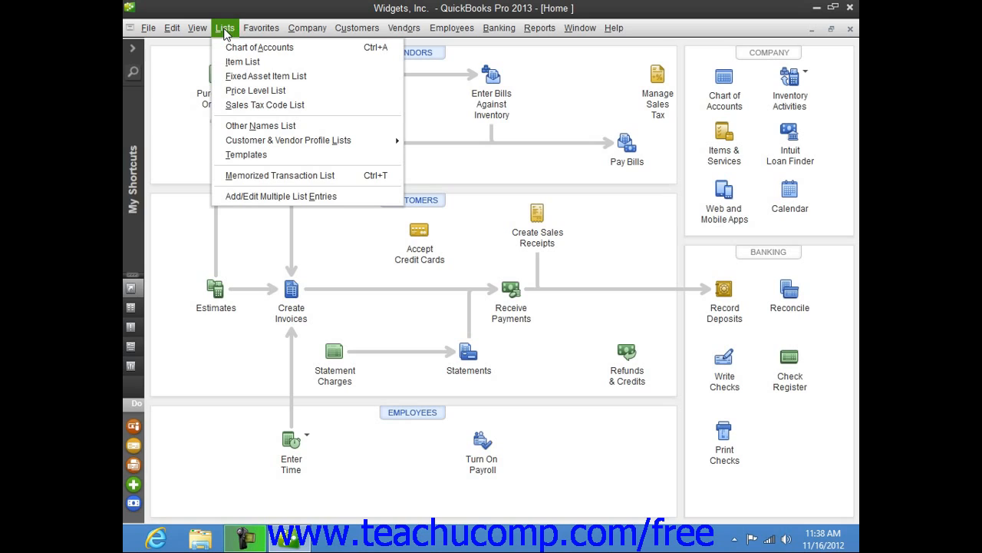
{"action": "left_click", "coordinate": [252, 91]}
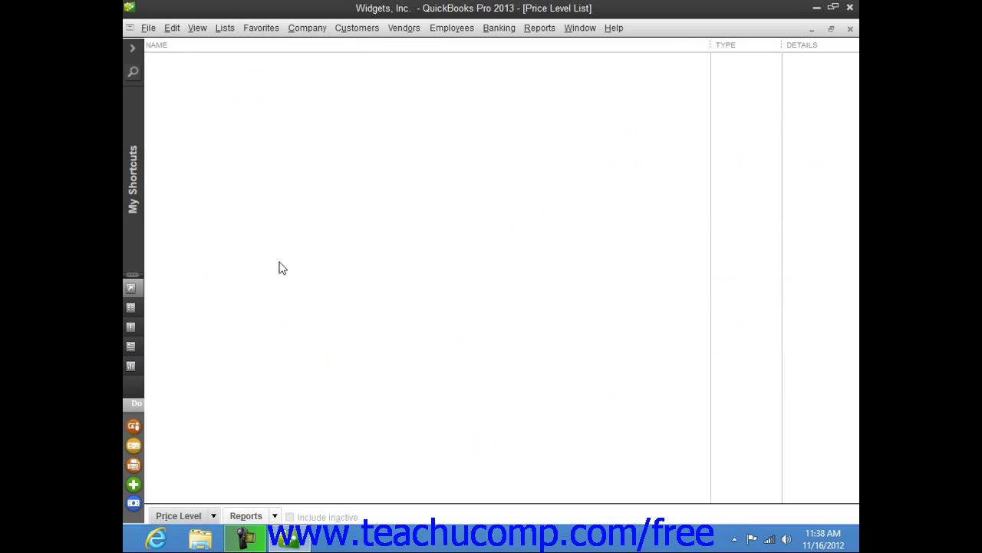
{"action": "left_click", "coordinate": [207, 517]}
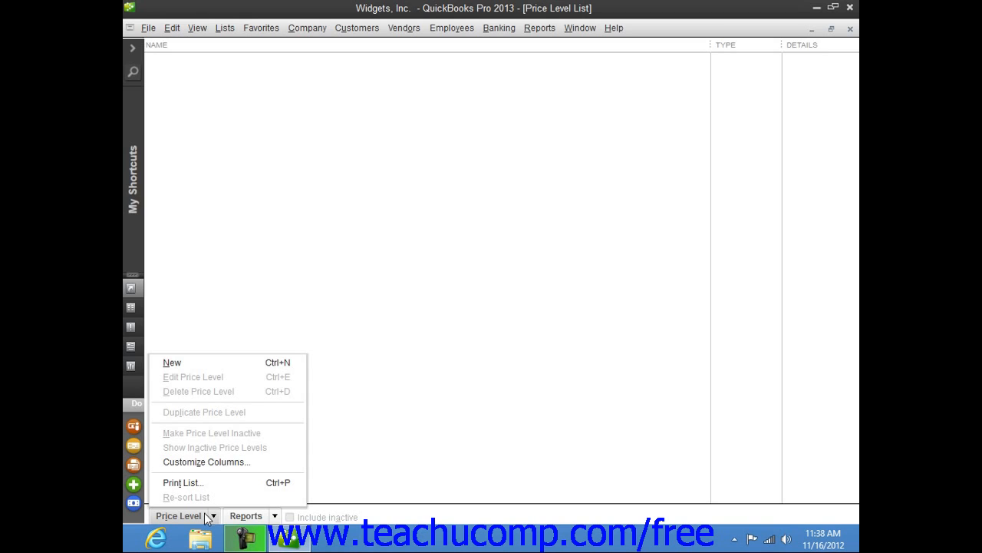
{"action": "left_click", "coordinate": [207, 369]}
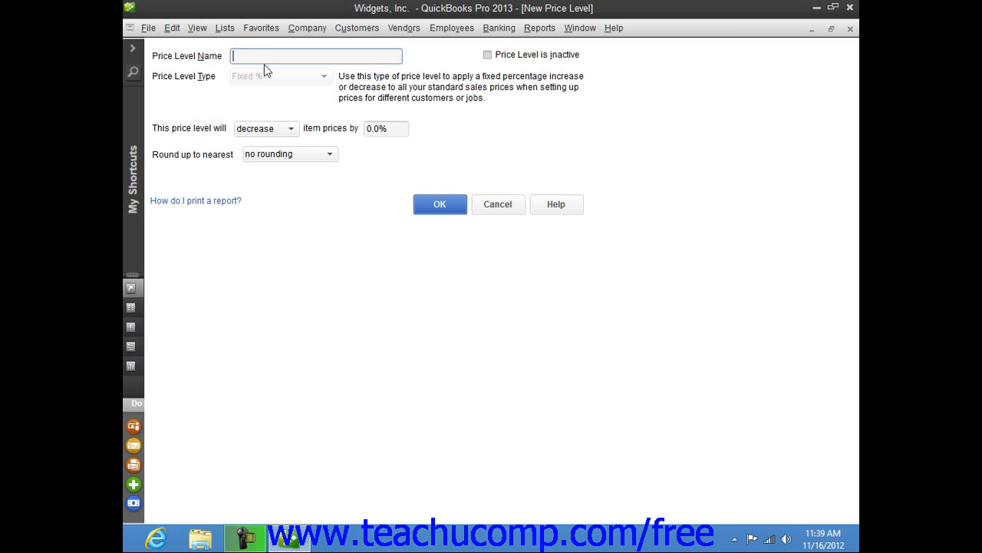
{"action": "type", "text": "Commercial Contract"}
Set the price level to decrease item prices by 10.0% with no rounding, and save it.
{"action": "left_click", "coordinate": [291, 131]}
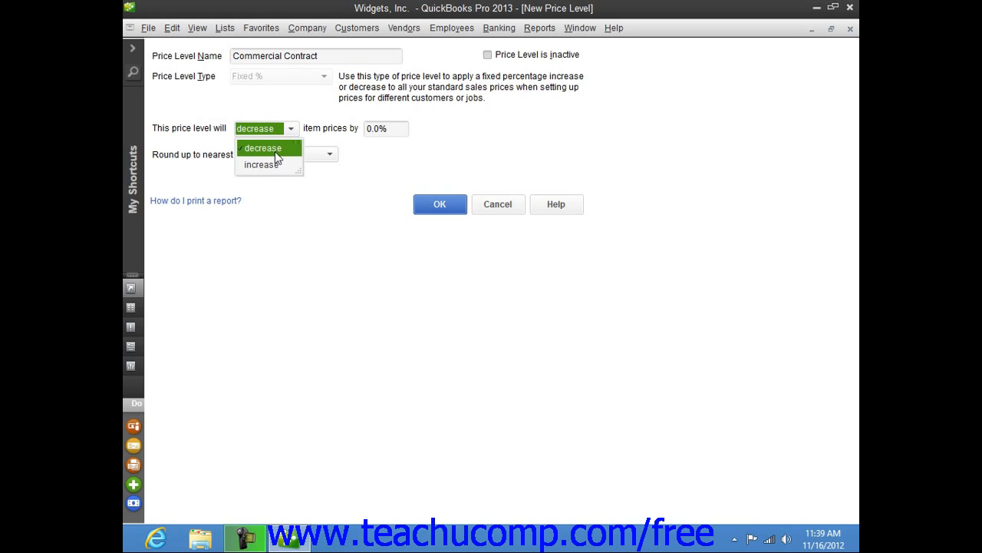
{"action": "left_click", "coordinate": [274, 149]}
{"action": "left_click", "coordinate": [367, 129]}
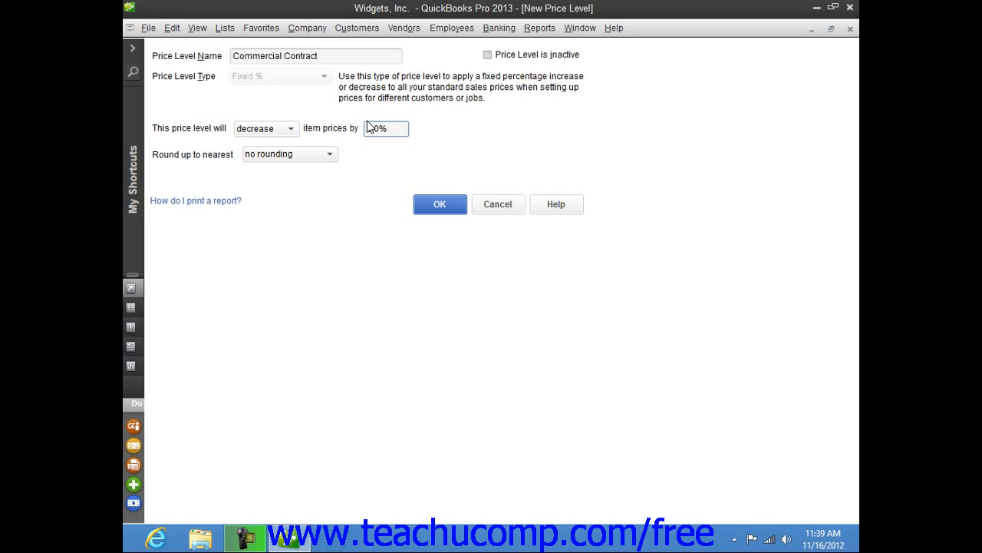
{"action": "left_click", "coordinate": [370, 127]}
{"action": "type", "text": "1"}
{"action": "left_click", "coordinate": [330, 157]}
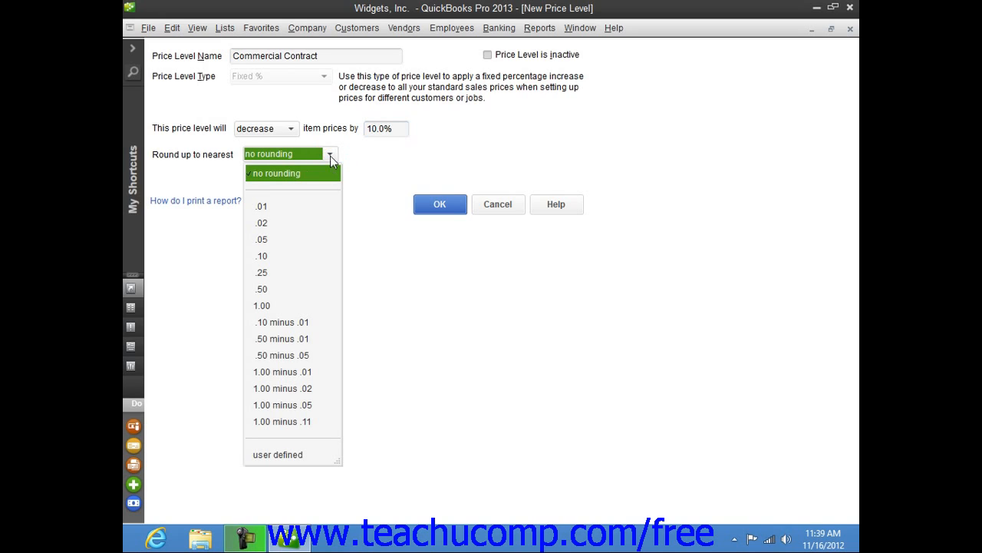
{"action": "left_click", "coordinate": [330, 156]}
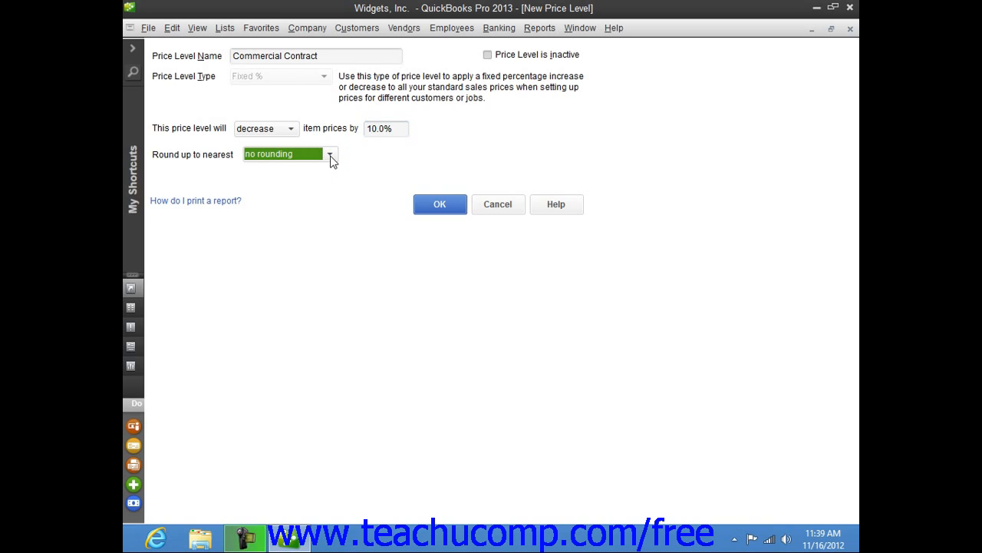
{"action": "left_click", "coordinate": [437, 206]}
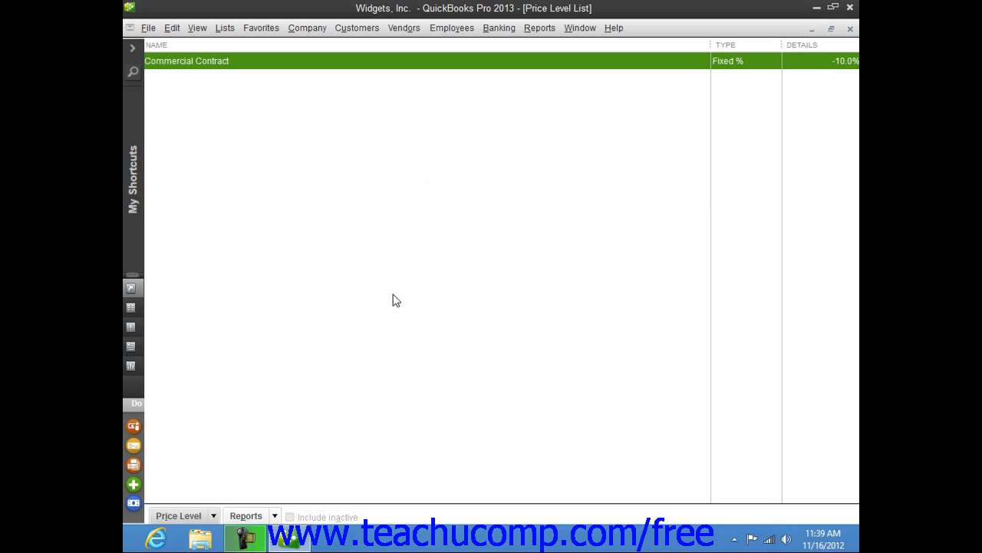
Review the management commands available for the Commercial Contract price level and close the Price Level List.
{"action": "left_click", "coordinate": [214, 515]}
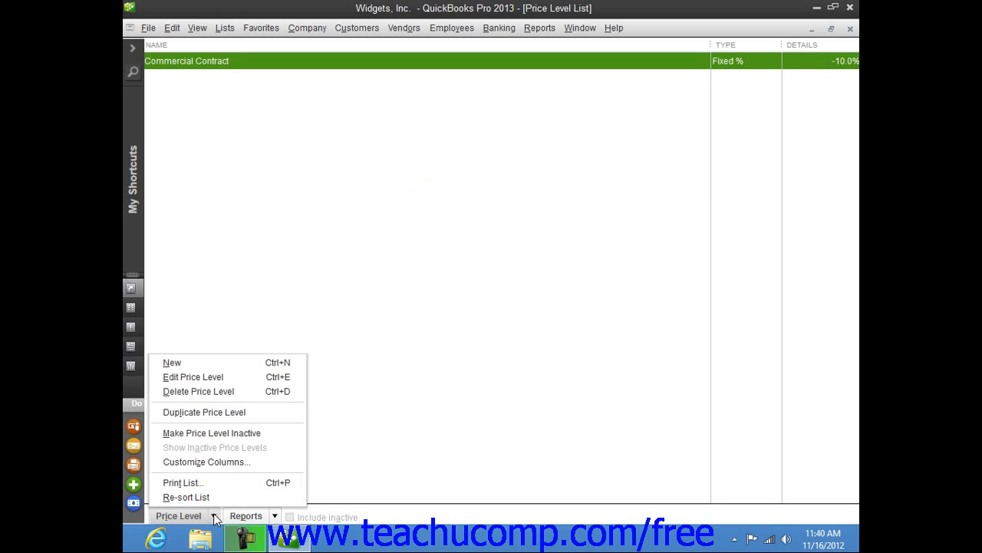
{"action": "left_click", "coordinate": [579, 217]}
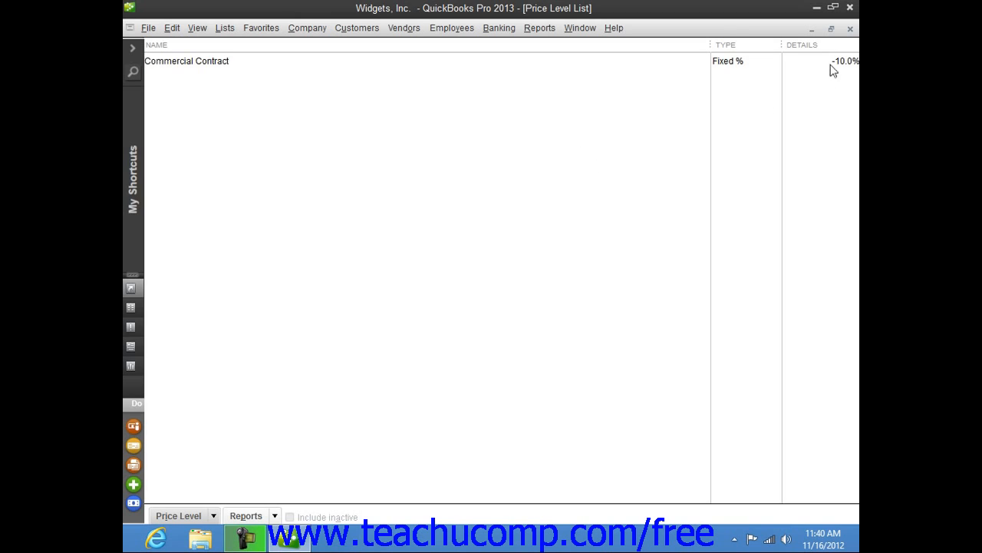
{"action": "left_click", "coordinate": [850, 28]}
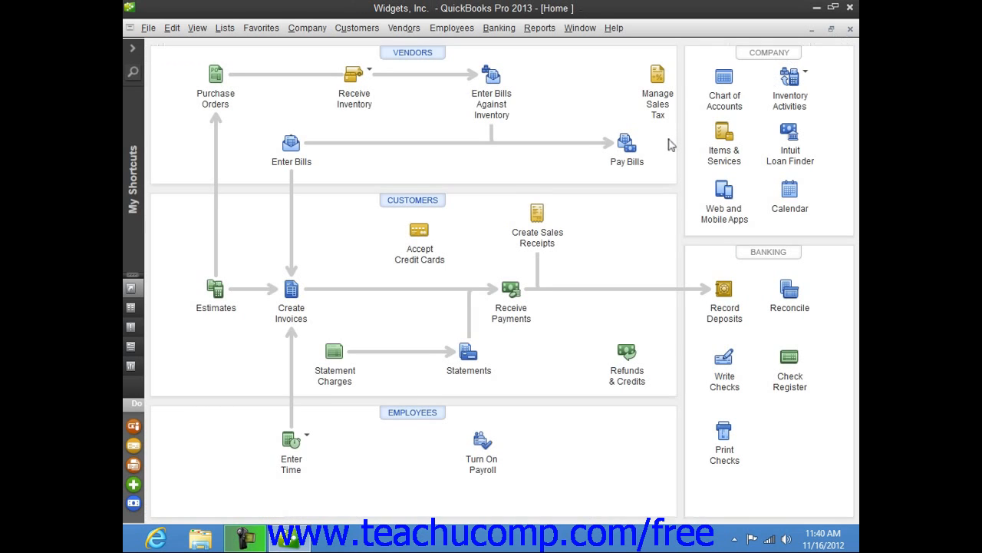
Assign the Commercial Contract price level to the customer Widget Referral Service, save the record and close the Customer Center.
{"action": "left_click", "coordinate": [434, 202]}
{"action": "left_click", "coordinate": [247, 221]}
{"action": "right_click", "coordinate": [247, 222]}
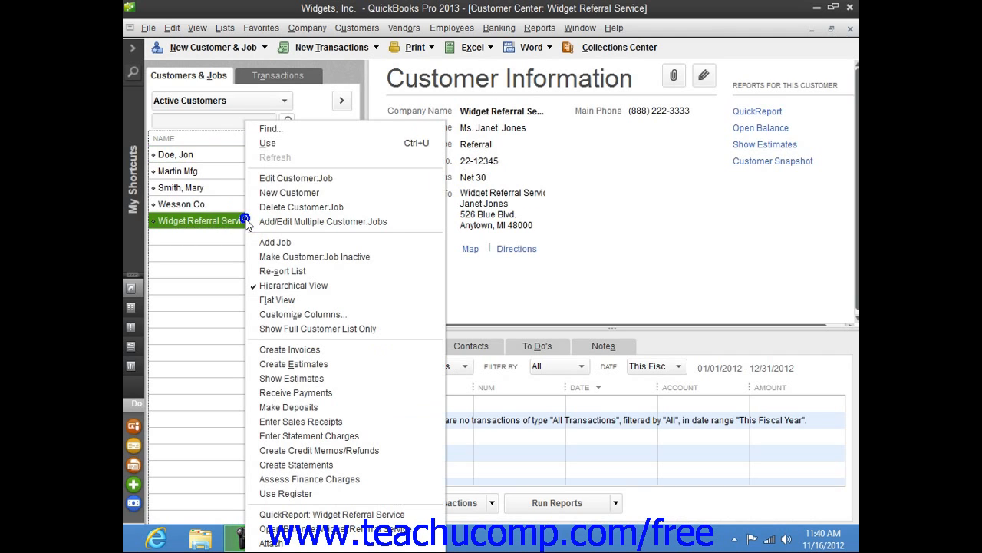
{"action": "left_click", "coordinate": [299, 179]}
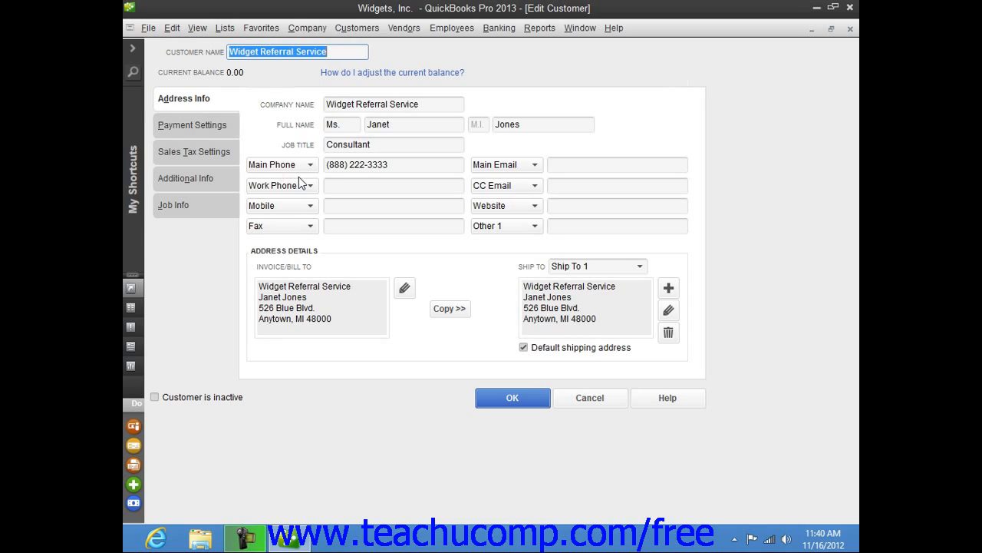
{"action": "left_click", "coordinate": [225, 132]}
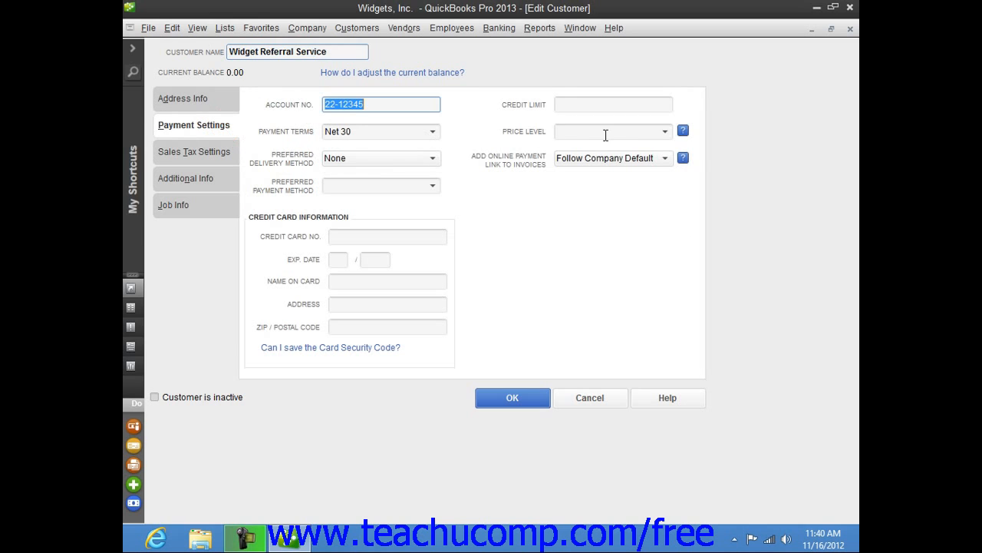
{"action": "left_click", "coordinate": [666, 132]}
{"action": "left_click", "coordinate": [642, 186]}
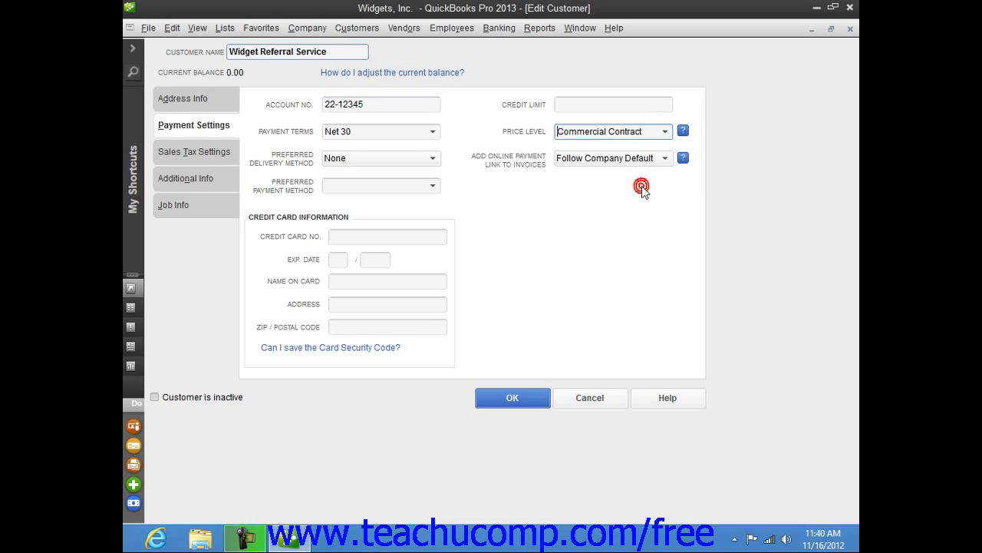
{"action": "left_click", "coordinate": [516, 399]}
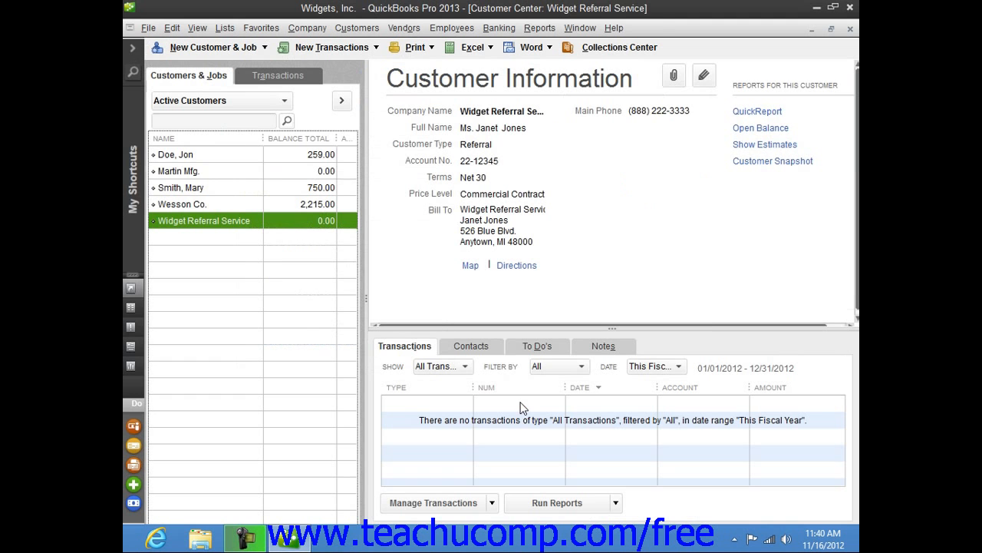
{"action": "left_click", "coordinate": [851, 28]}
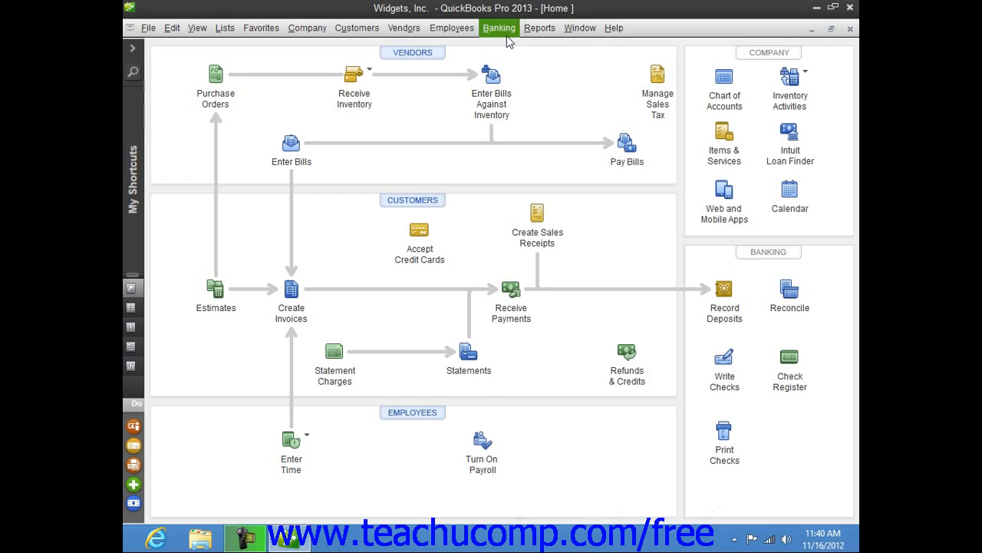
Start a new invoice for the customer Widget Referral Service.
{"action": "left_click", "coordinate": [319, 27]}
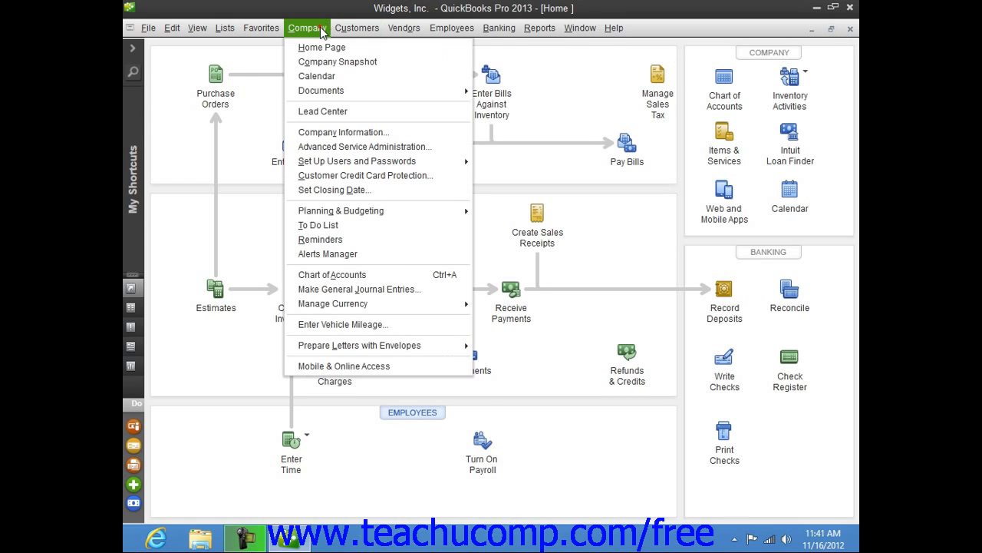
{"action": "mouse_move", "coordinate": [338, 32]}
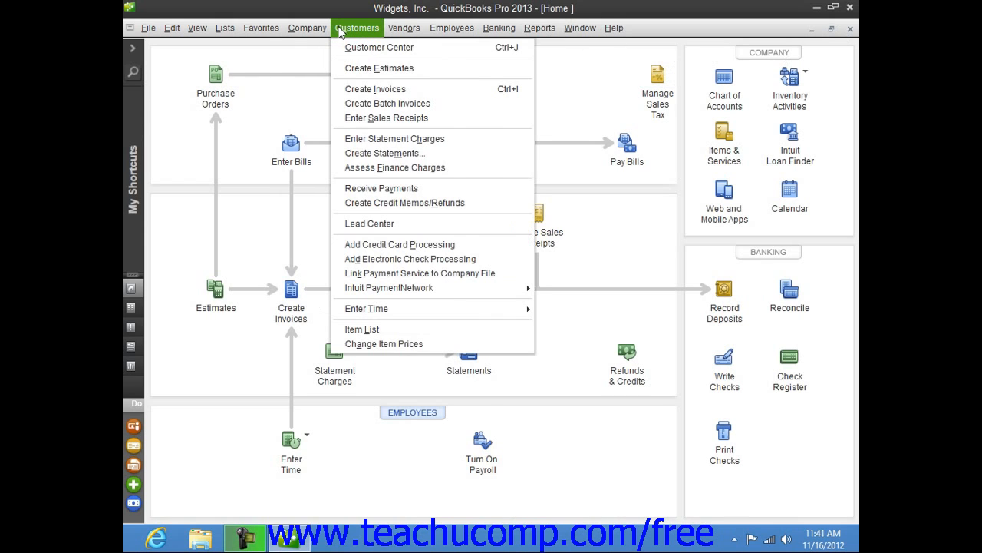
{"action": "left_click", "coordinate": [362, 89]}
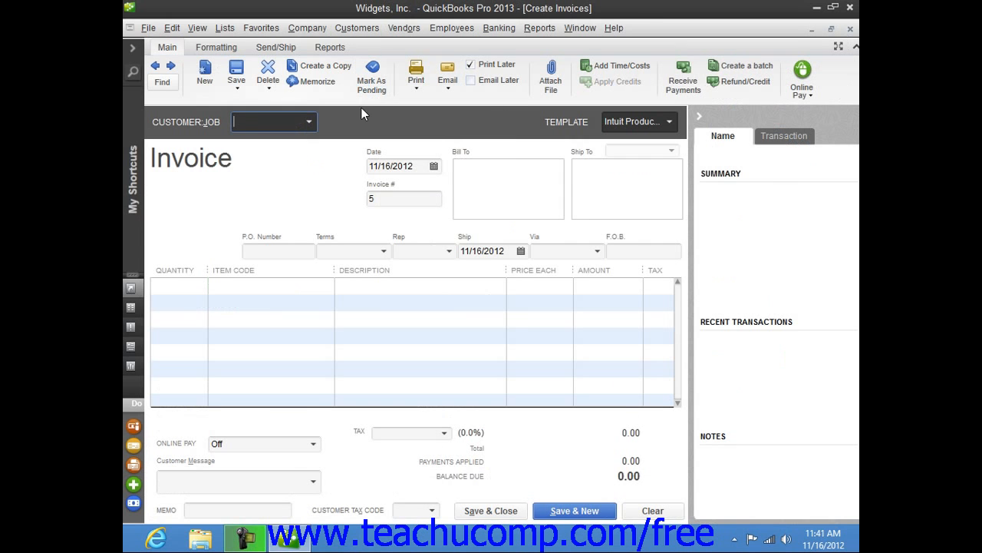
{"action": "left_click", "coordinate": [309, 121]}
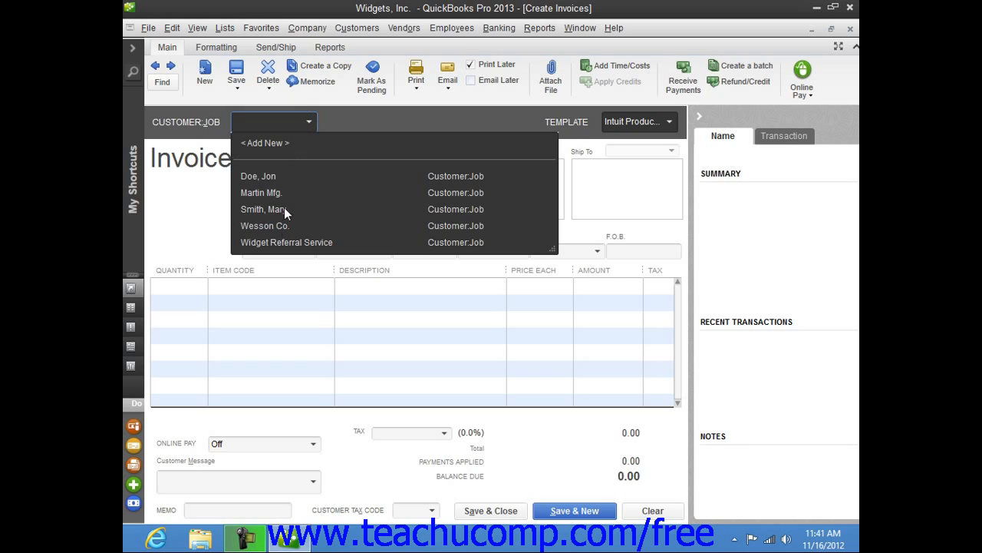
{"action": "left_click", "coordinate": [280, 242]}
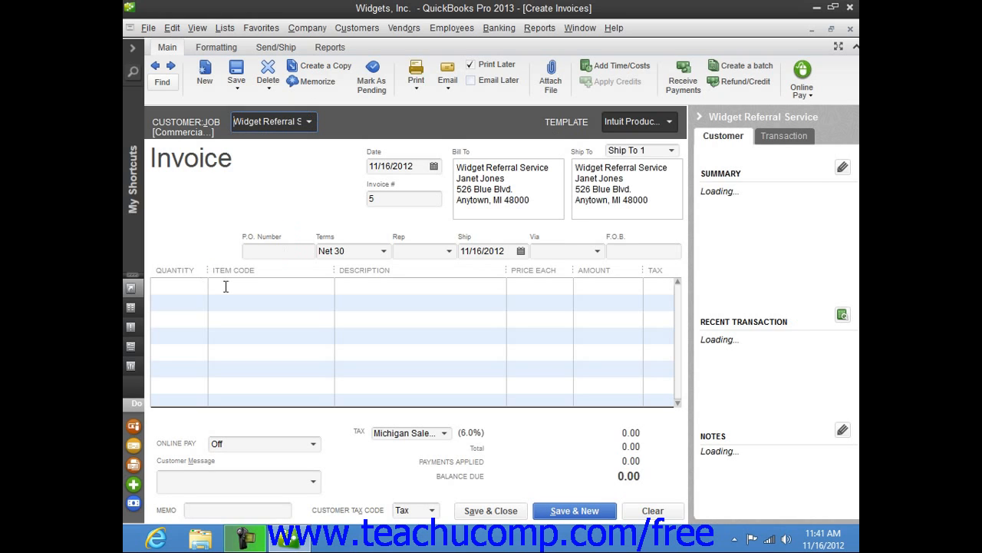
Add the Widget Calibration service item to the first line of the invoice.
{"action": "left_click", "coordinate": [224, 286]}
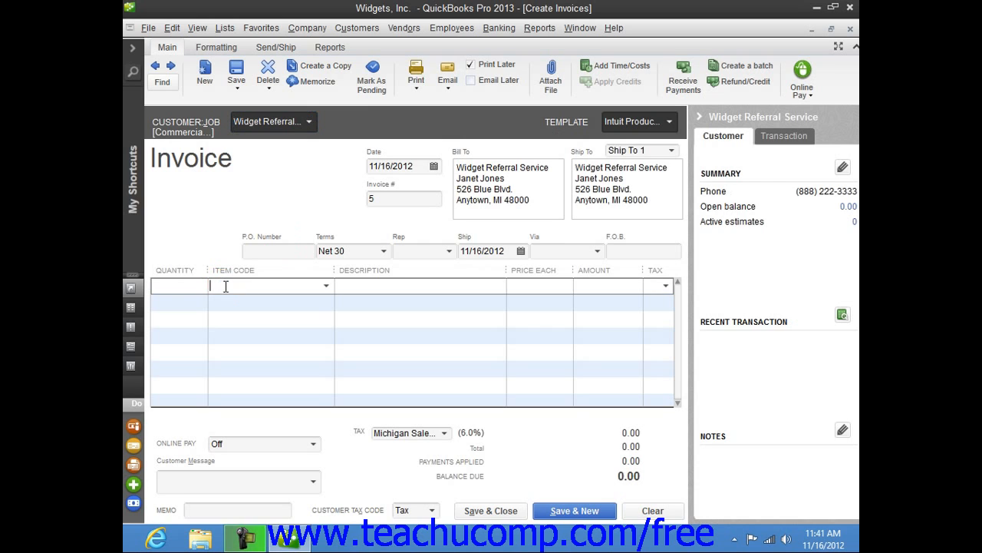
{"action": "left_click", "coordinate": [326, 287]}
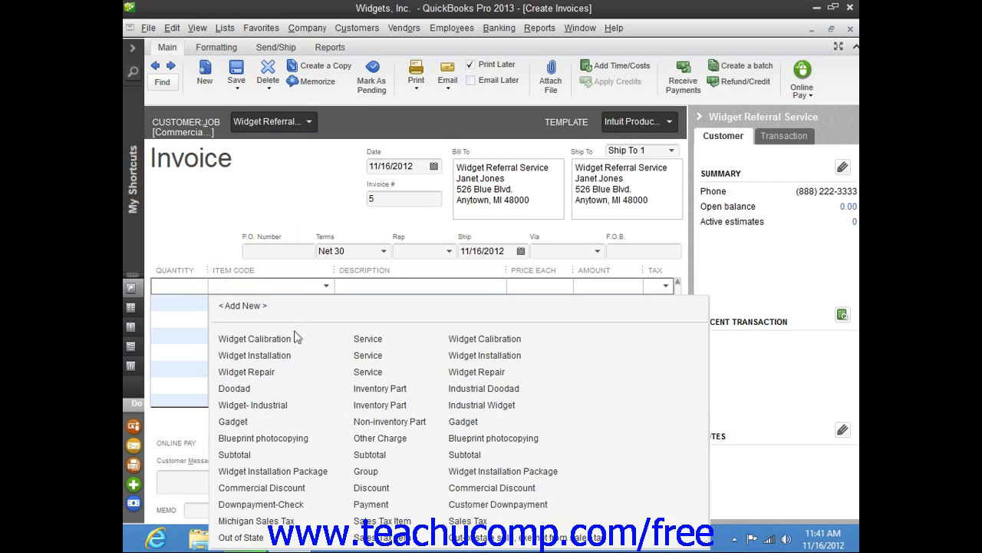
{"action": "left_click", "coordinate": [308, 335]}
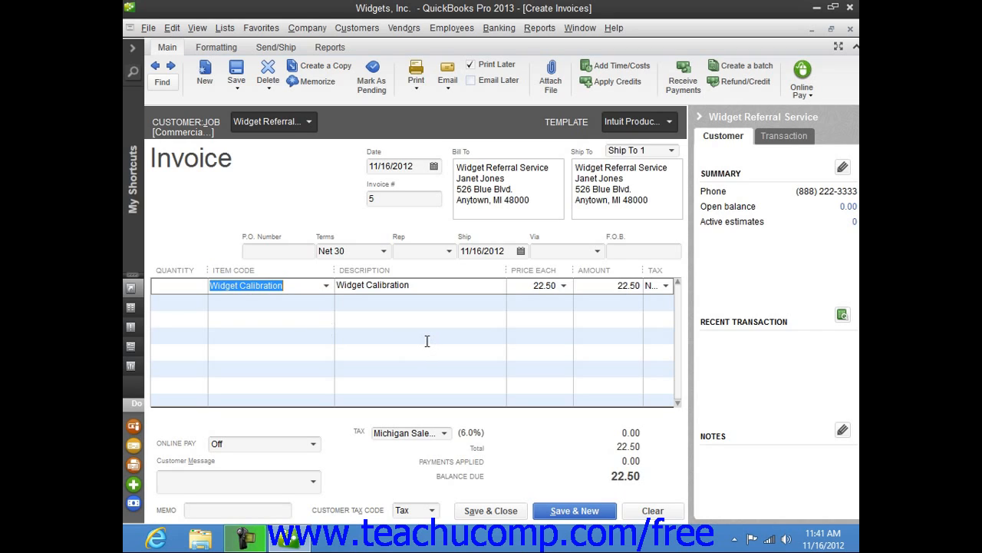
Try the Base Rate as the Widget Calibration line's price and switch it back to the Commercial Contract rate.
{"action": "left_click", "coordinate": [532, 284]}
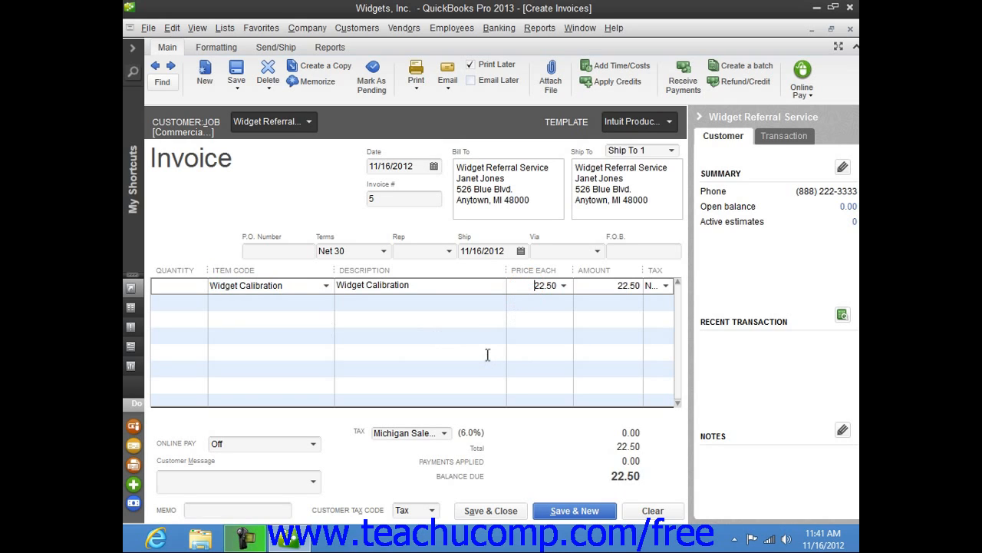
{"action": "left_click", "coordinate": [563, 287]}
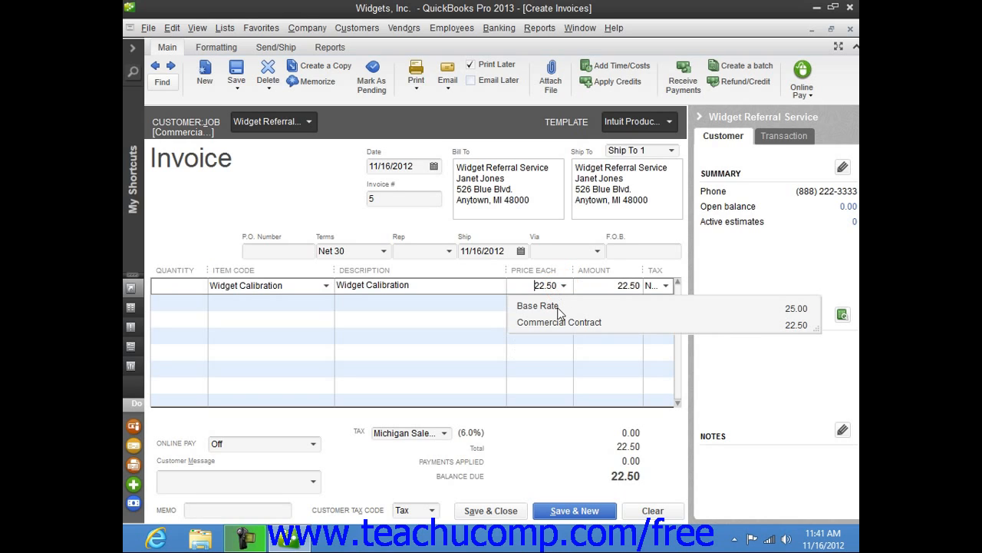
{"action": "left_click", "coordinate": [553, 308]}
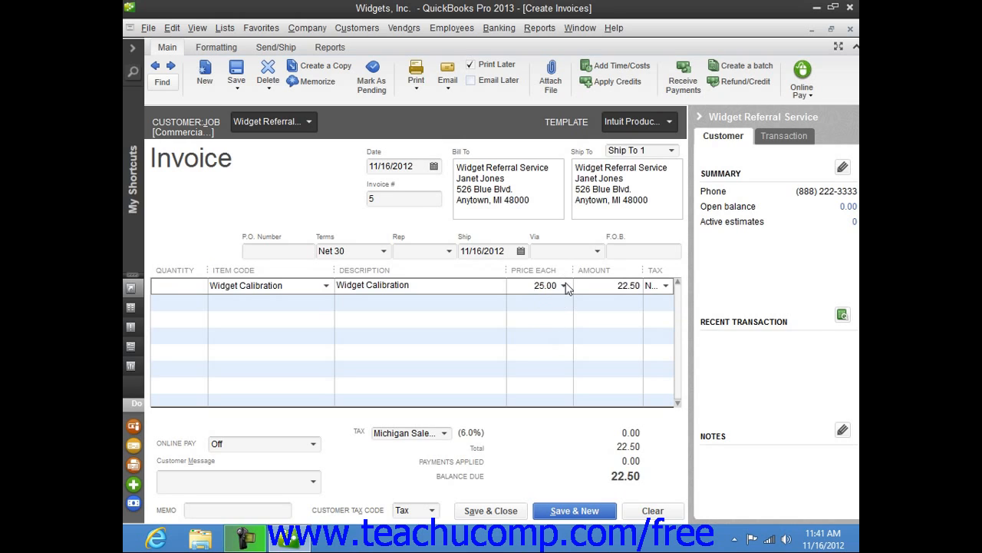
{"action": "left_click", "coordinate": [564, 285]}
{"action": "left_click", "coordinate": [565, 323]}
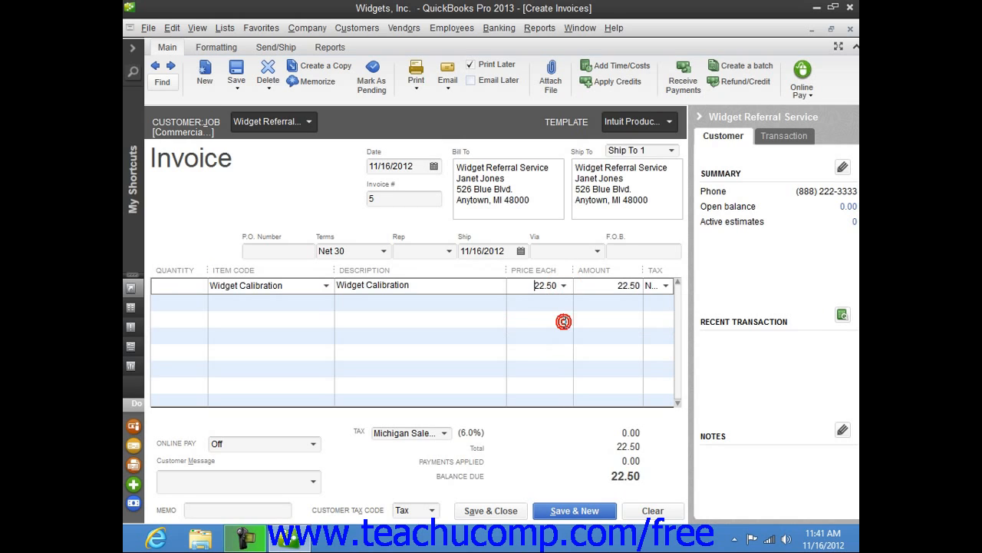